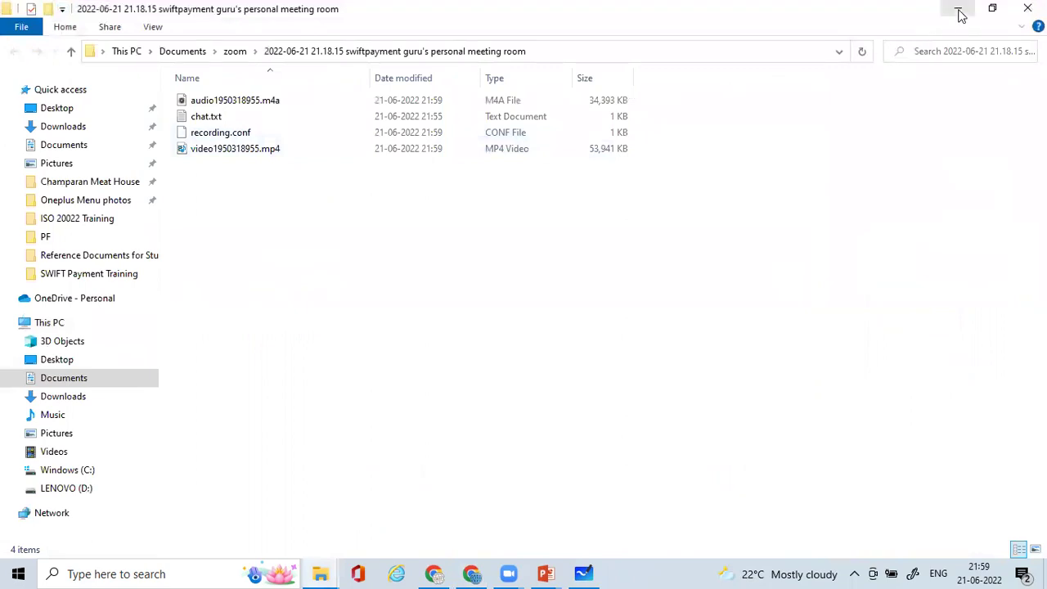
# Minimize the Zoom recording folder window to reveal the Jira backlog in Chrome
pyautogui.click(958, 8)
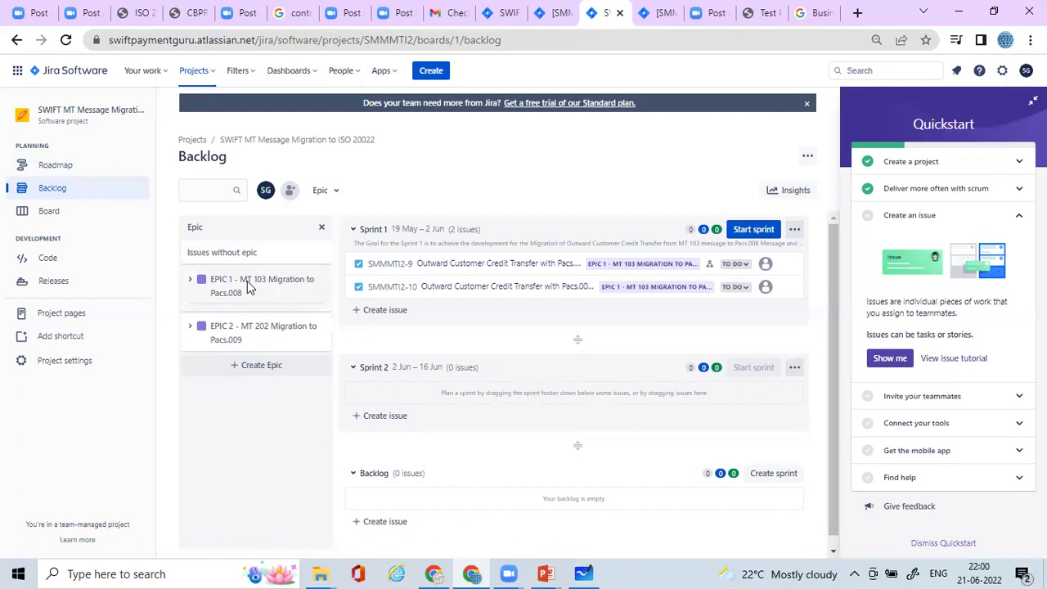
# Filter the backlog to EPIC 1 and open story SMMMTI2-9 in a new browser tab
pyautogui.click(248, 287)
pyautogui.rightClick(247, 286)
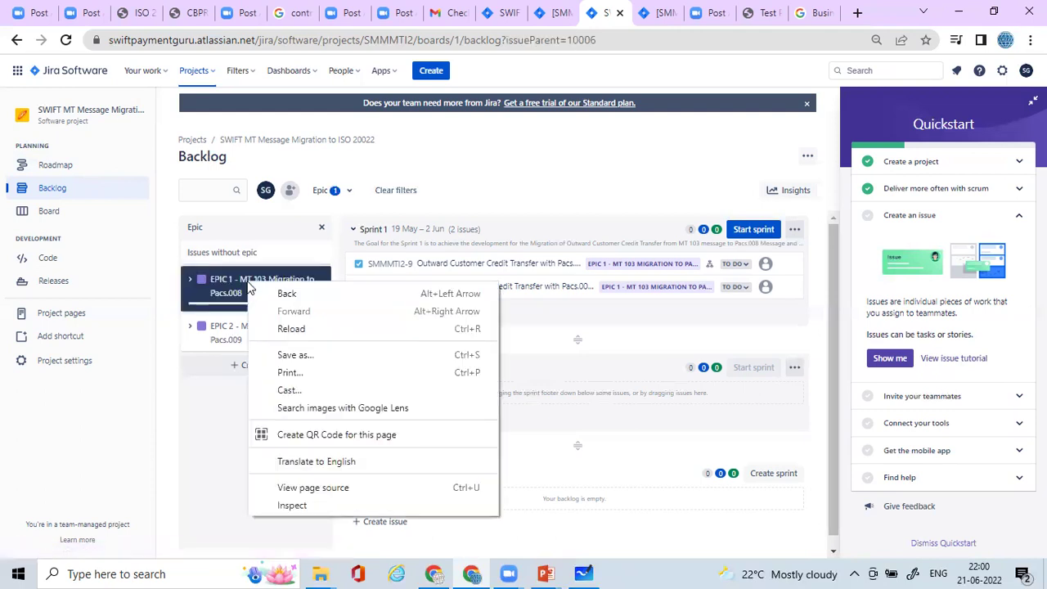
pyautogui.click(219, 291)
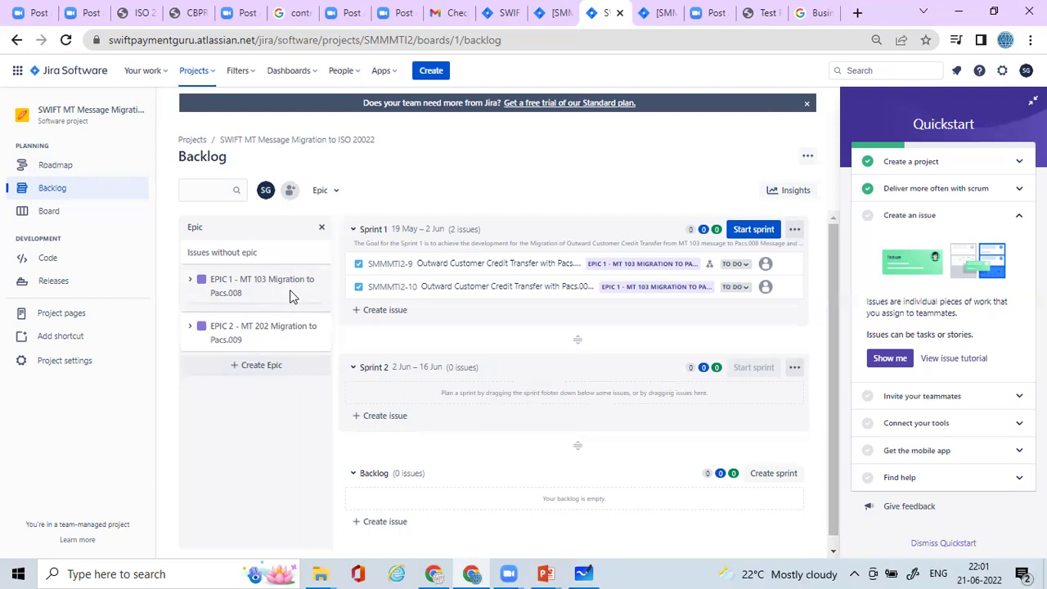
pyautogui.rightClick(222, 282)
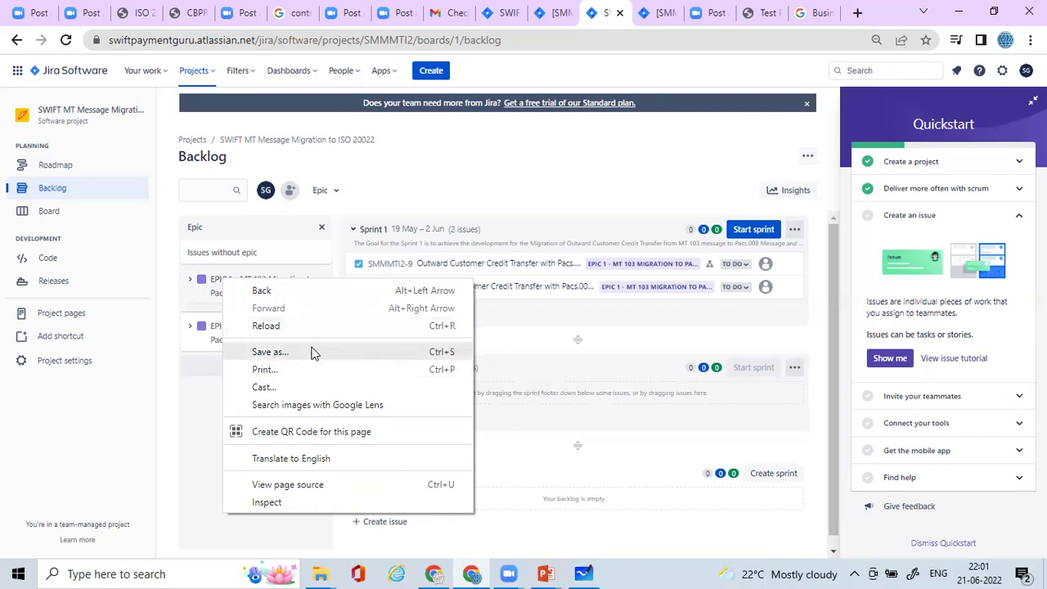
pyautogui.click(206, 286)
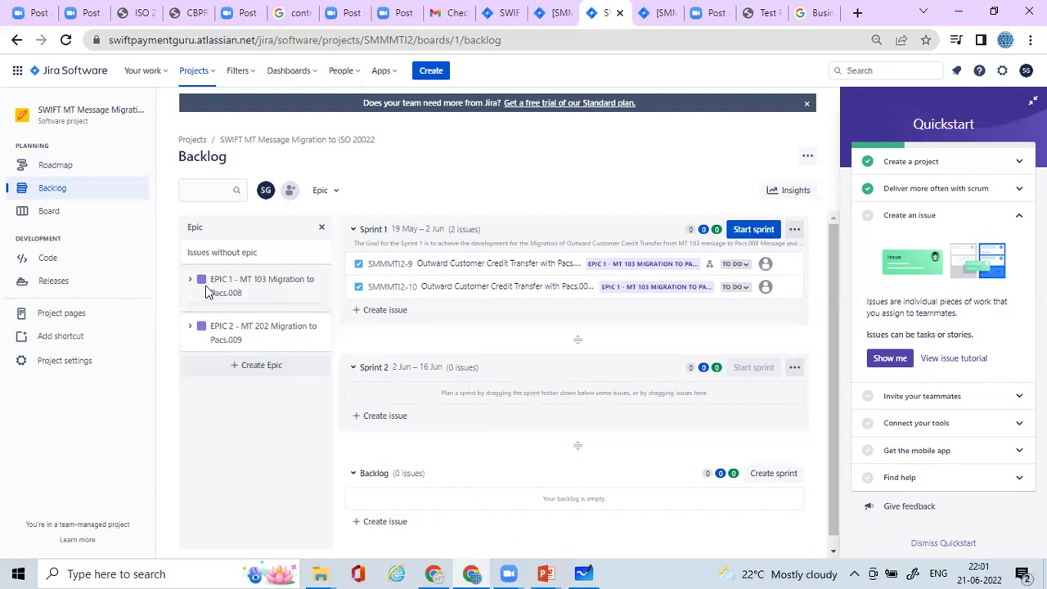
pyautogui.rightClick(389, 270)
pyautogui.click(417, 276)
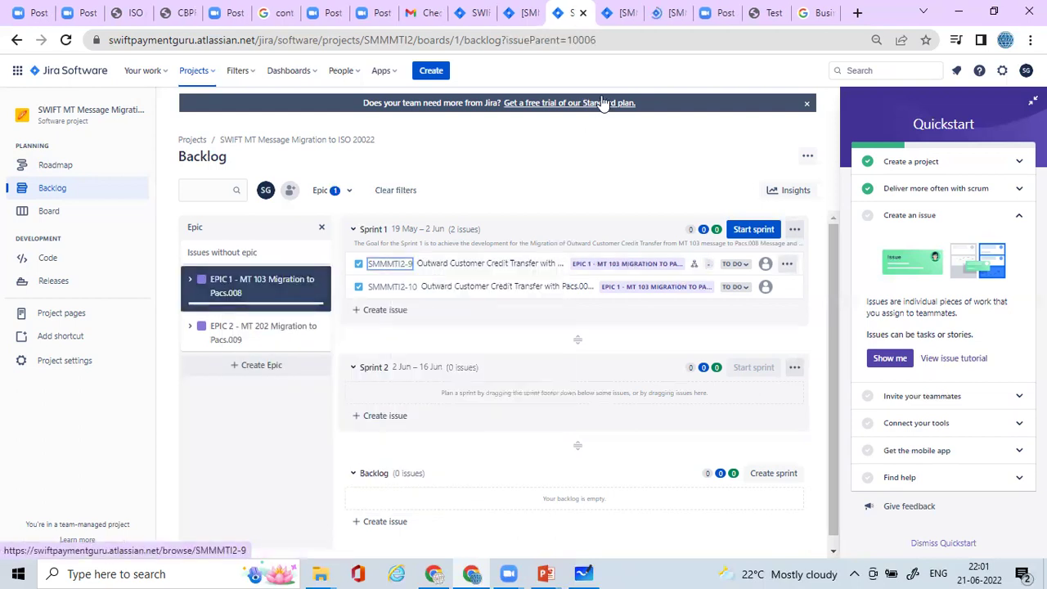
# In the SMMMTI2-9 tab, go to its parent epic SMMMTI2-7 via the EPIC 1 breadcrumb
pyautogui.click(672, 14)
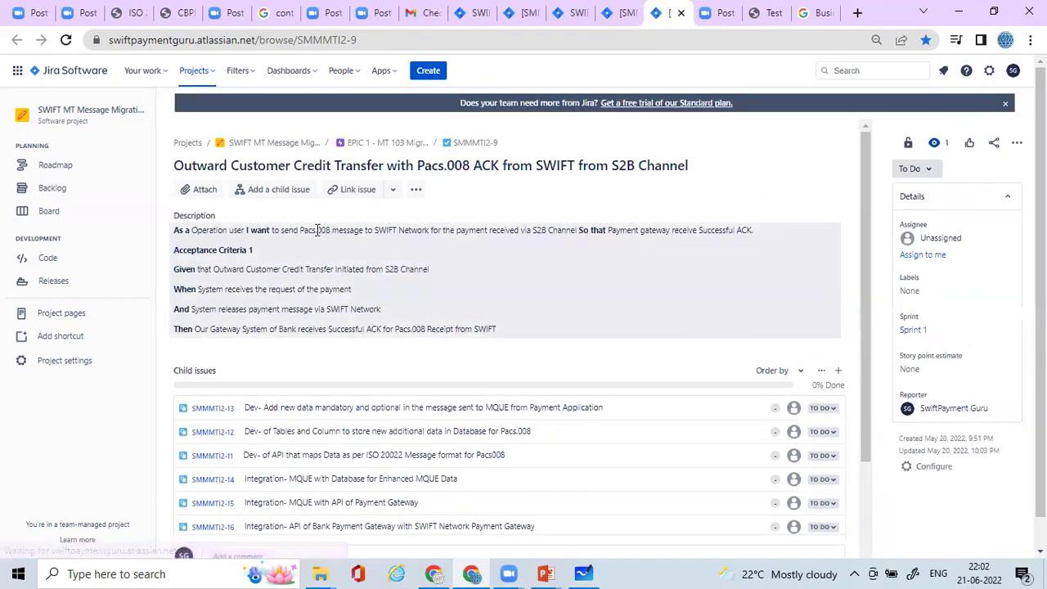
pyautogui.click(370, 148)
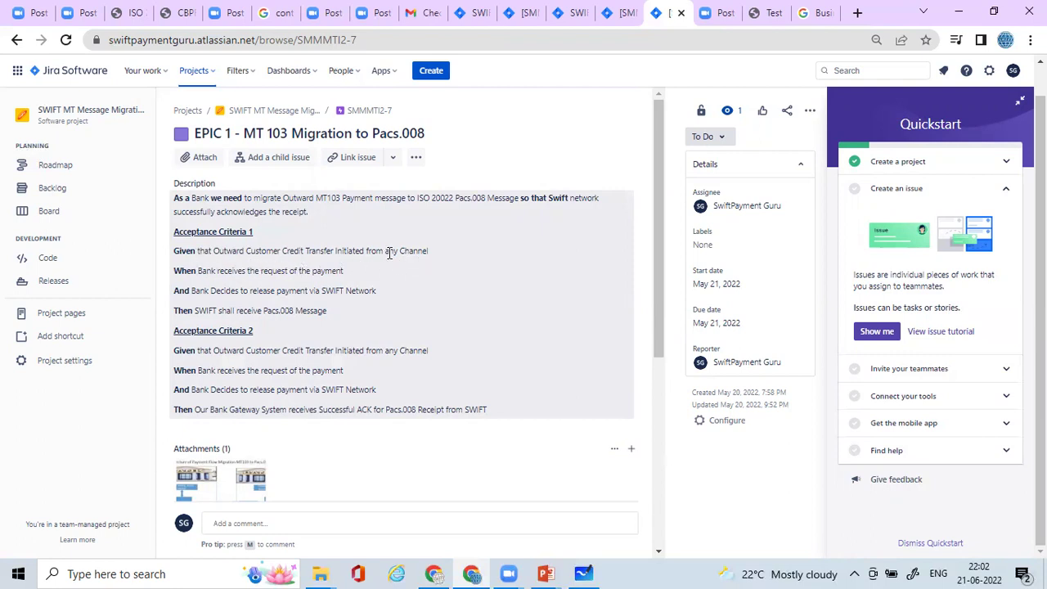
# Select "any Channel" in the Given line of Acceptance Criteria 1
pyautogui.moveTo(386, 251); pyautogui.dragTo(427, 250)
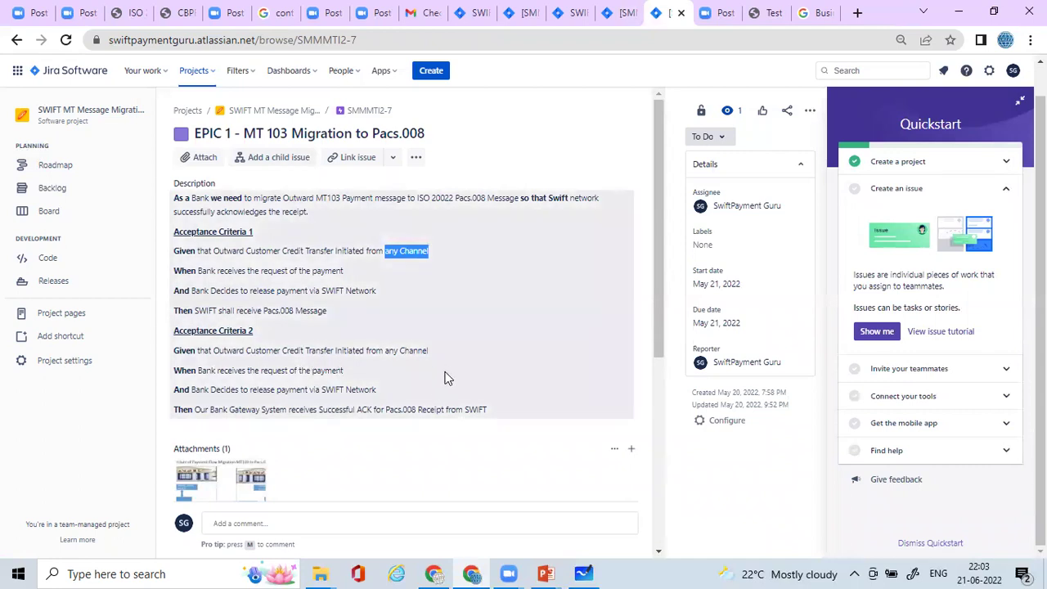
pyautogui.click(613, 14)
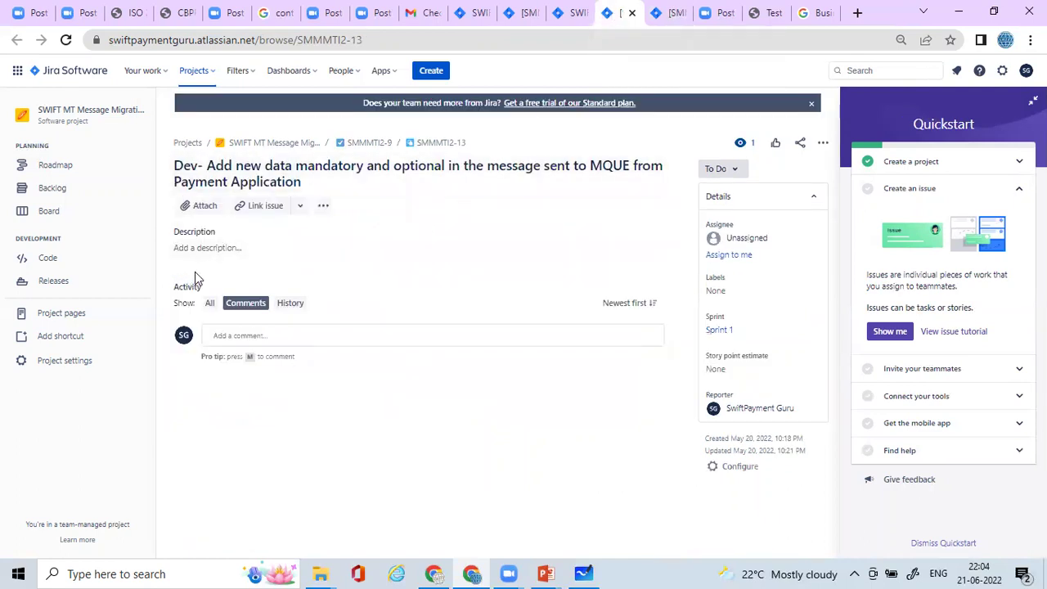
pyautogui.click(667, 13)
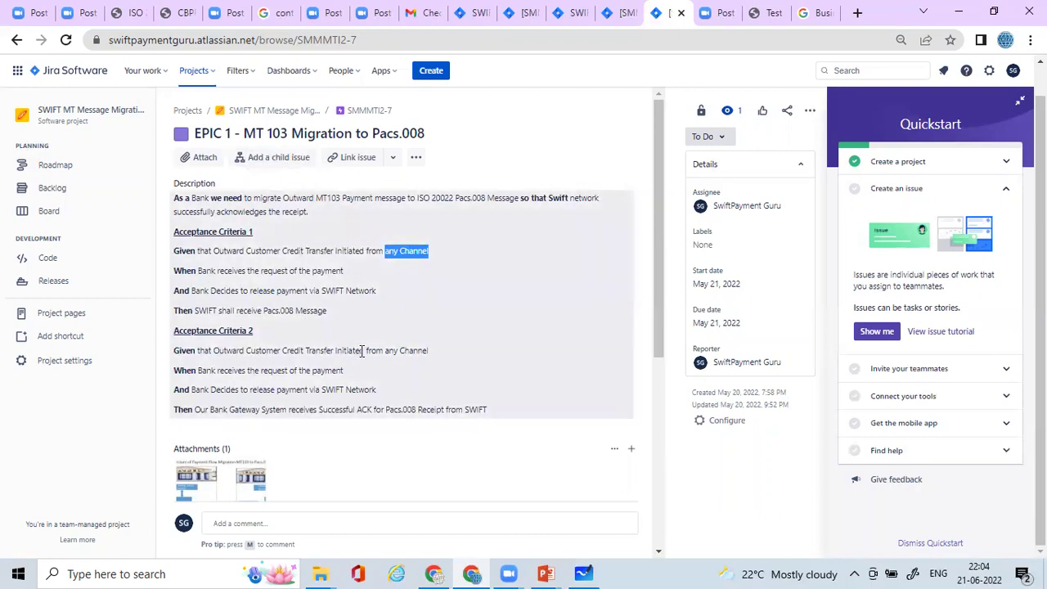
# Open child issue SMMMTI2-9, the S2B Channel Pacs.008 ACK story, from the epic's Child issues
pyautogui.scroll(-4, 360, 357)
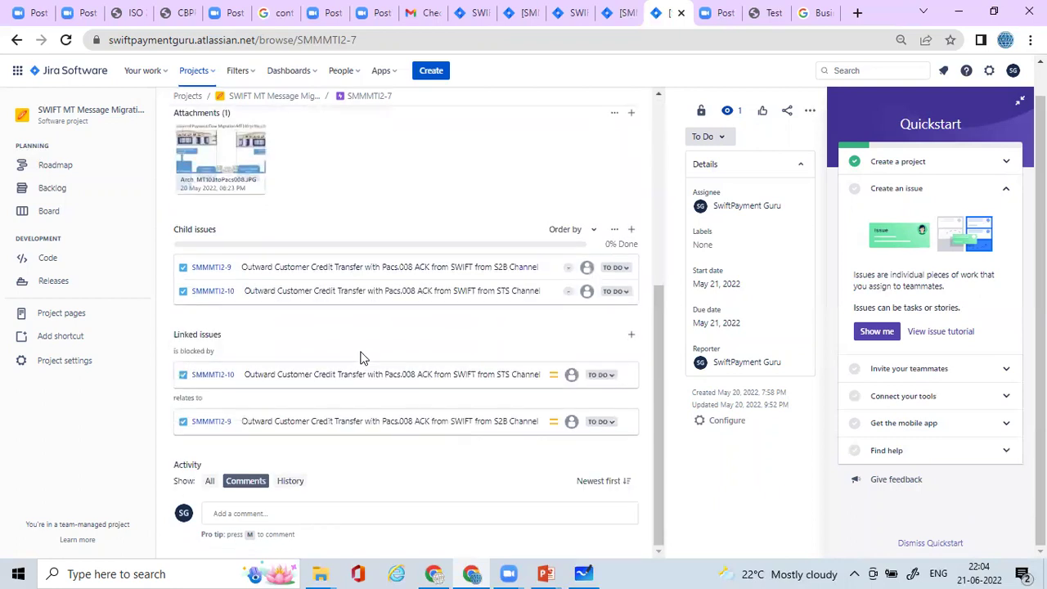
pyautogui.click(218, 275)
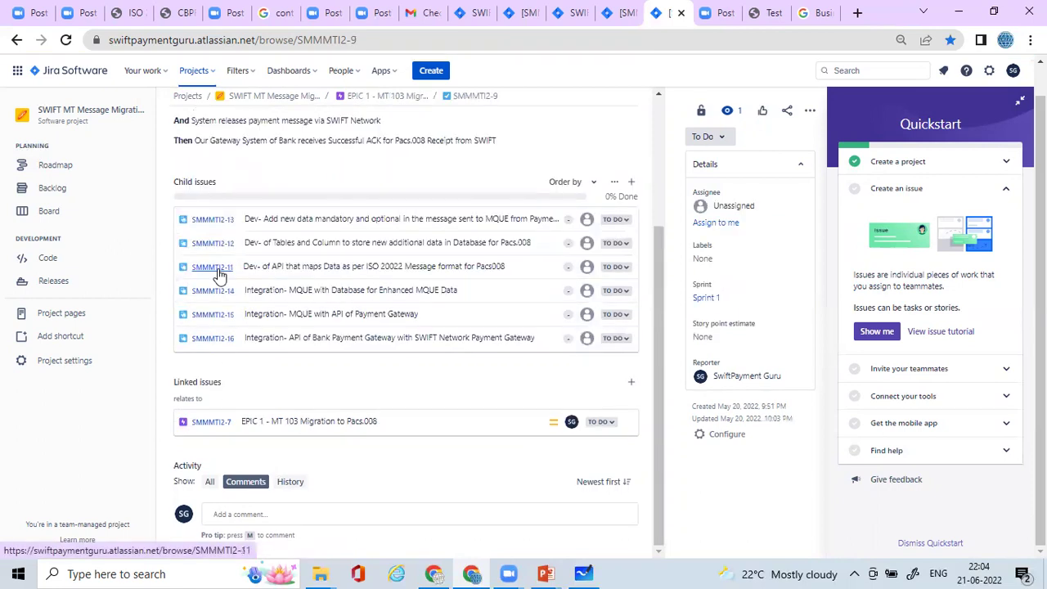
pyautogui.scroll(3, 406, 291)
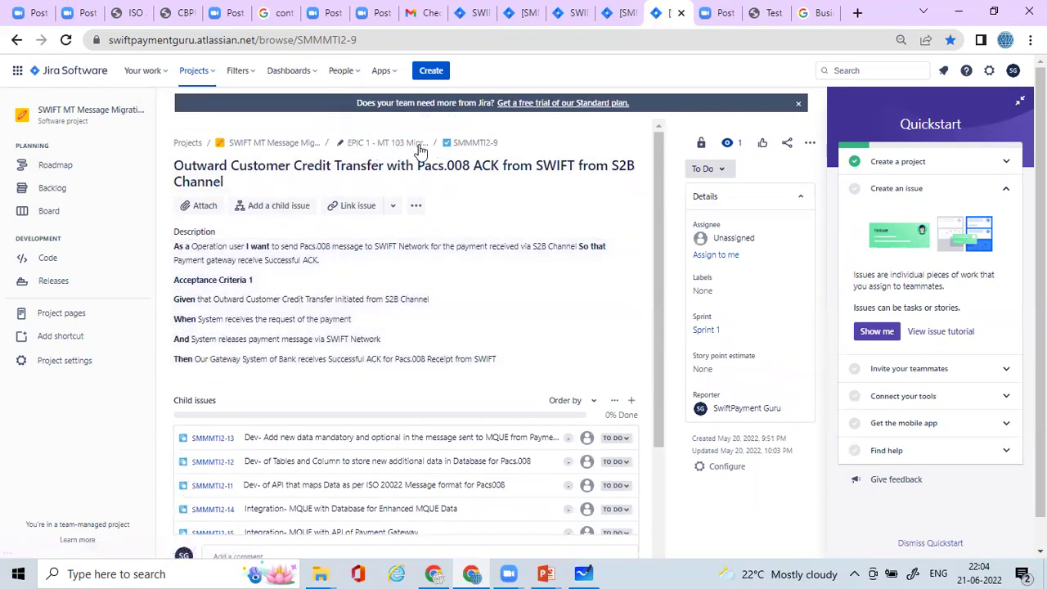
# Review the EPIC 1 page's description and child issues, then go back to the Backlog
pyautogui.click(396, 147)
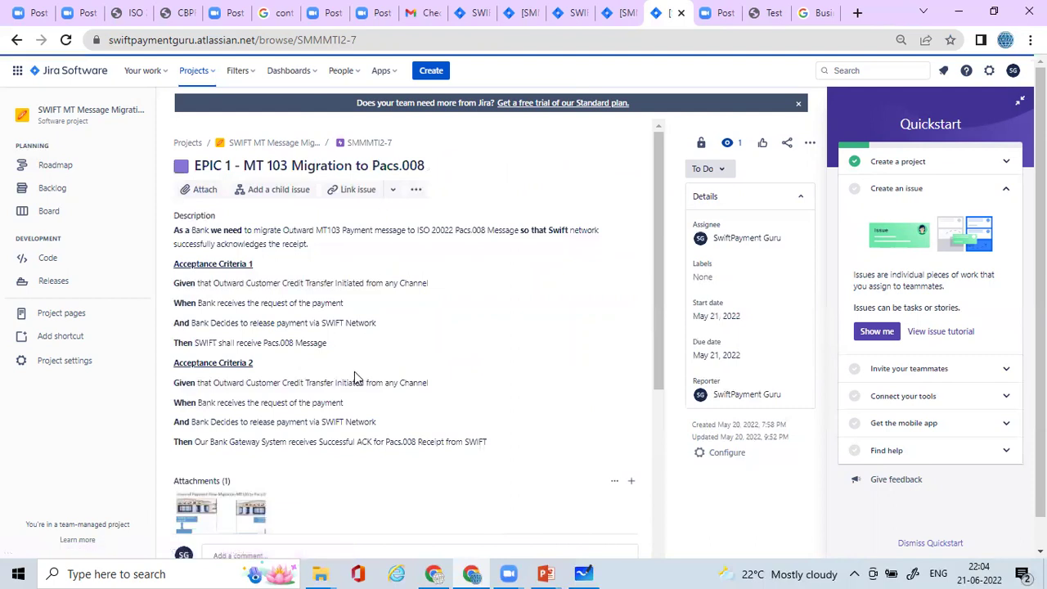
pyautogui.scroll(-2, 318, 237)
pyautogui.scroll(-5, 314, 231)
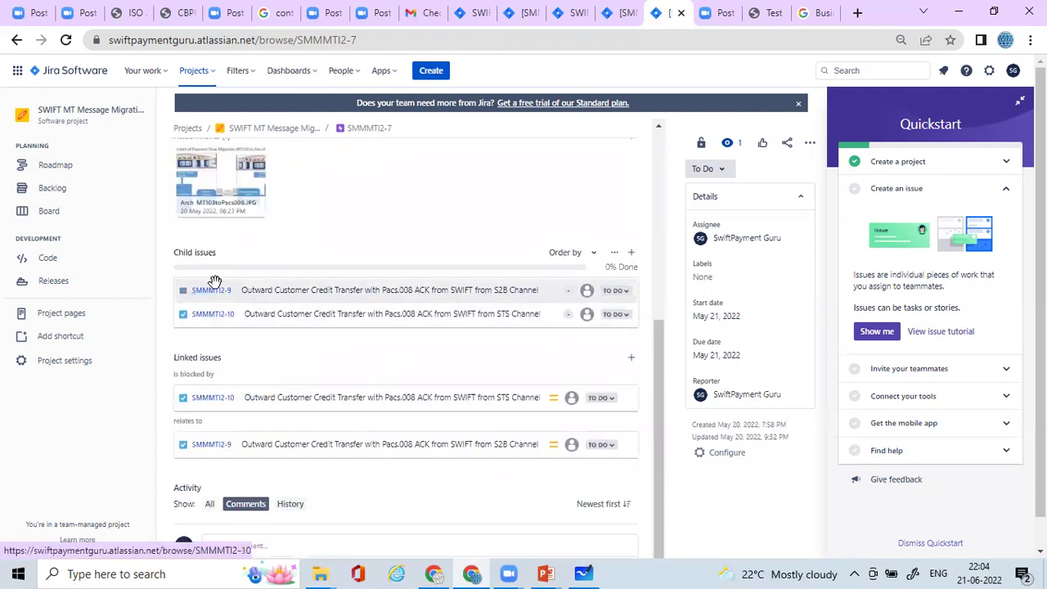
pyautogui.click(57, 194)
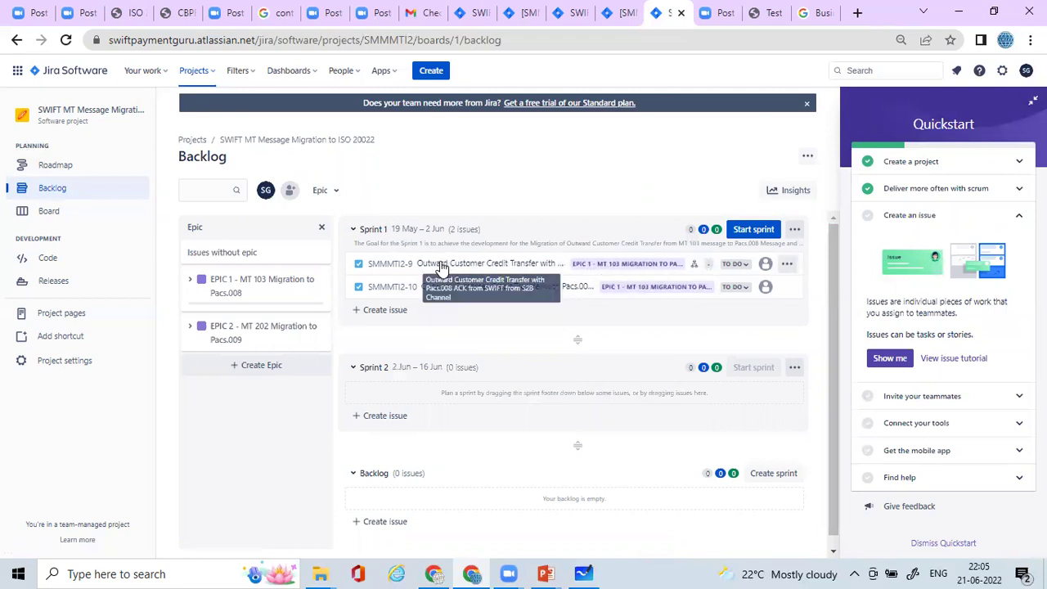
# Select the SMMMTI2-9 row in Sprint 1 and open it as a full issue page
pyautogui.rightClick(415, 266)
pyautogui.click(398, 270)
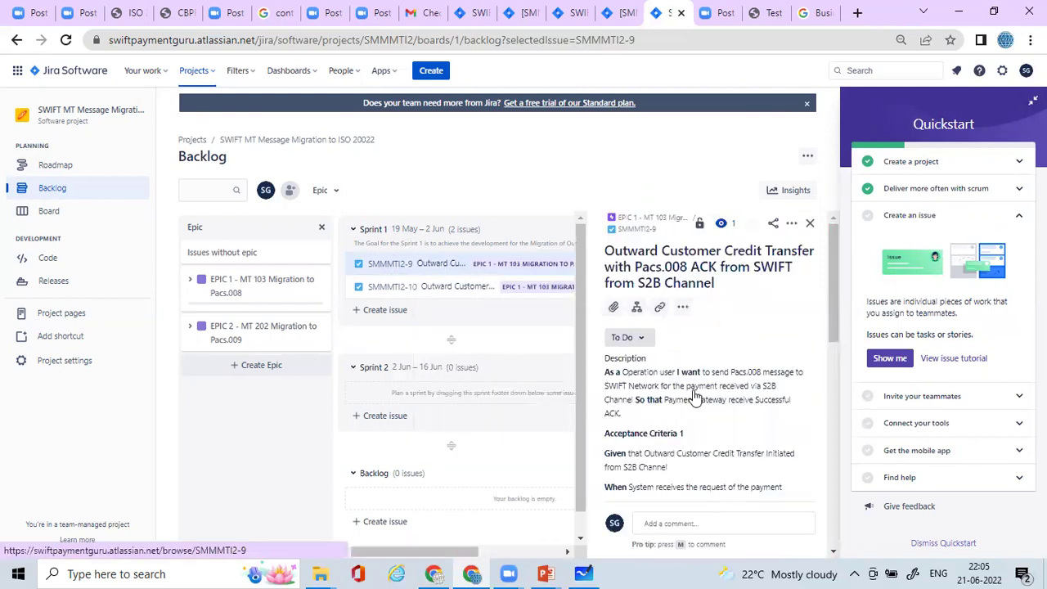
pyautogui.click(624, 229)
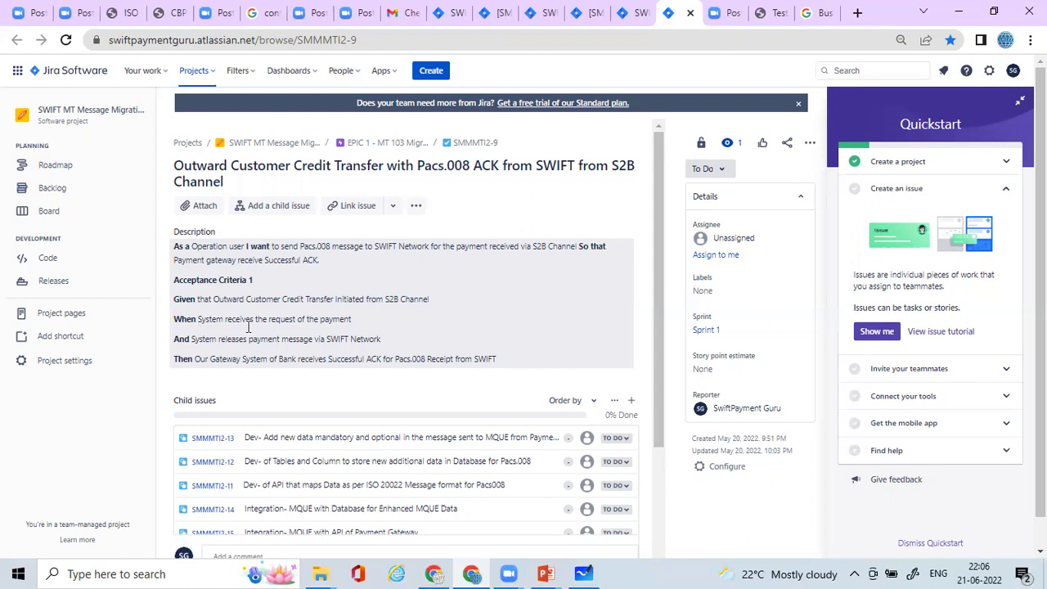
# Scroll through SMMMTI2-9's six child tasks, SMMMTI2-11 to SMMMTI2-16, and back up
pyautogui.scroll(-2, 319, 381)
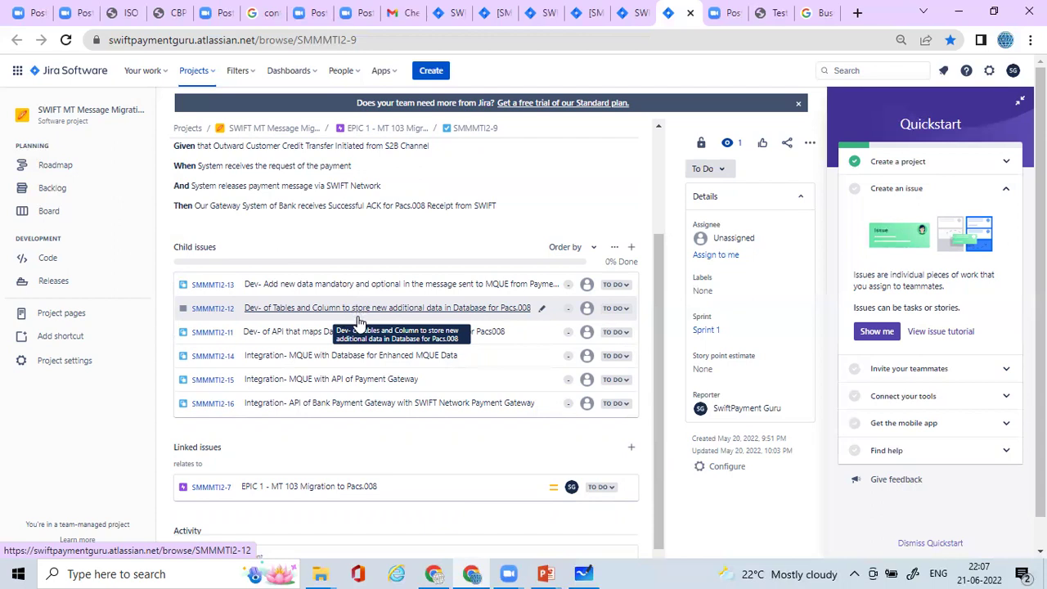
pyautogui.scroll(1, 297, 337)
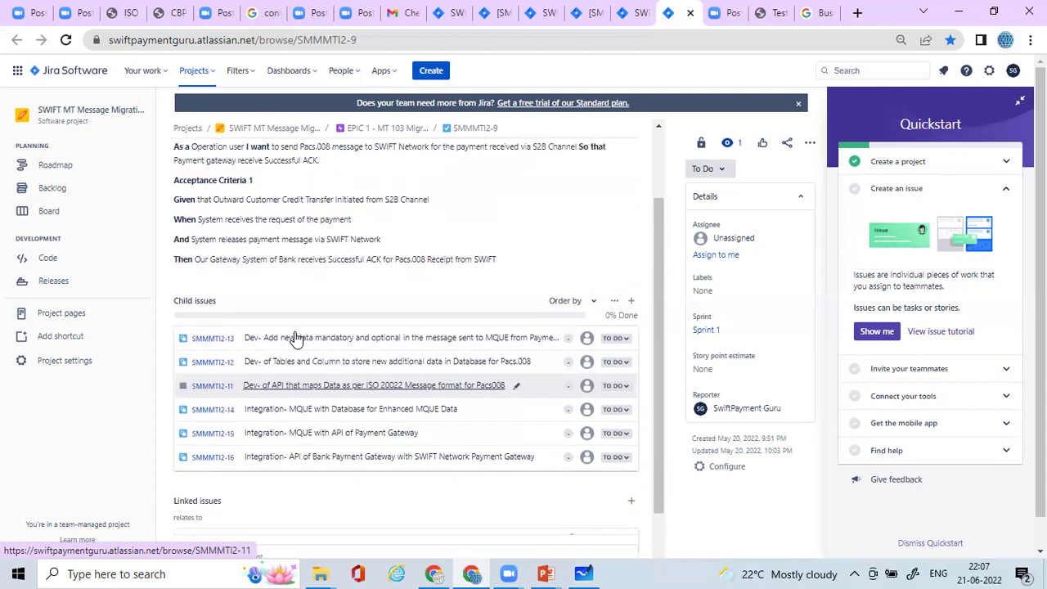
pyautogui.scroll(2, 296, 337)
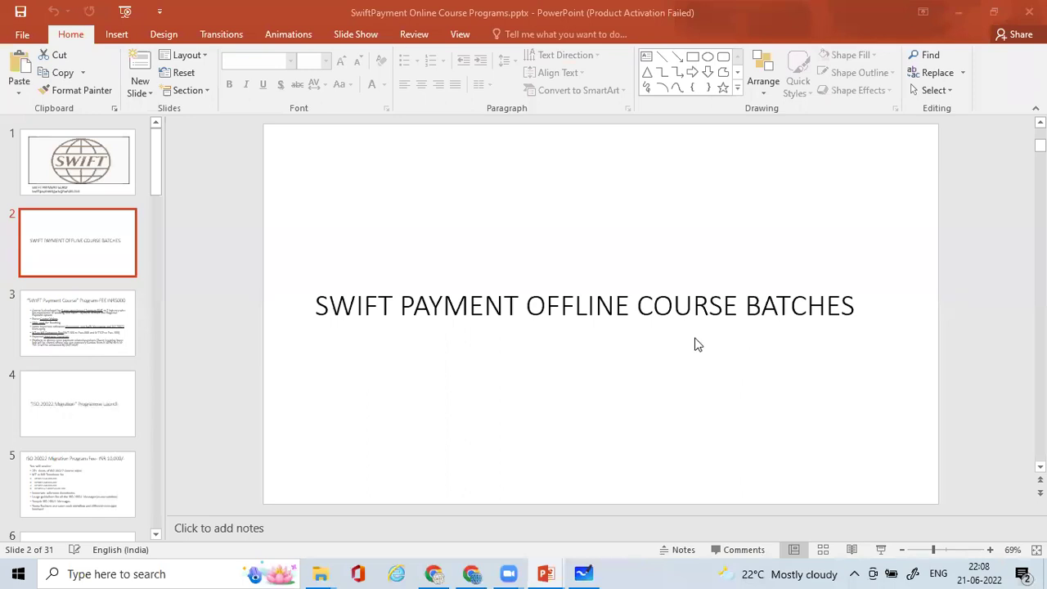
# Step through slides 1 and 2 to slide 3, the SWIFT Payment Course INR5000 fee slide
pyautogui.click(59, 172)
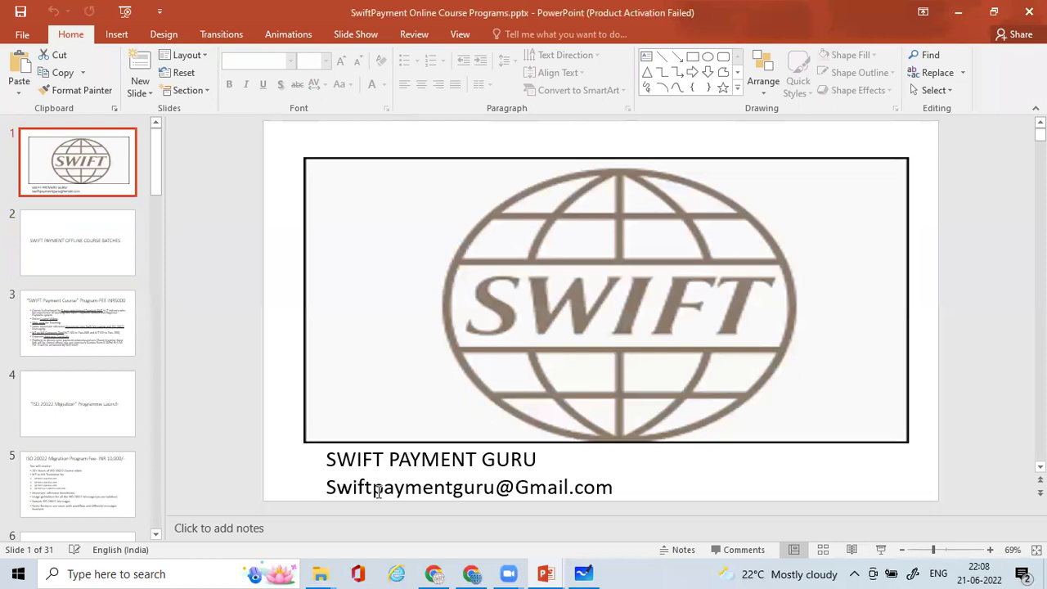
pyautogui.click(106, 265)
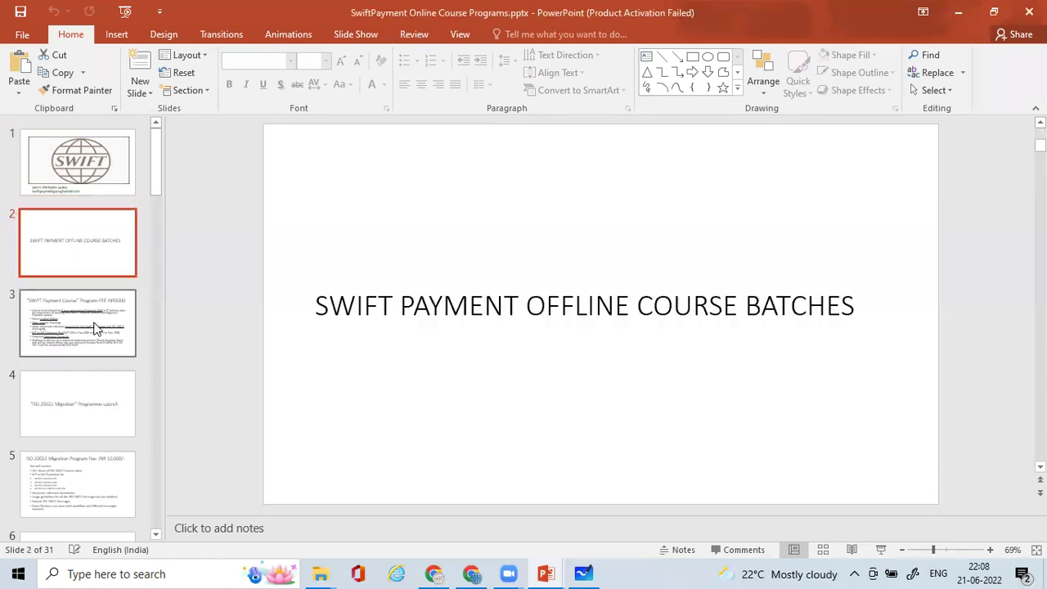
pyautogui.click(78, 339)
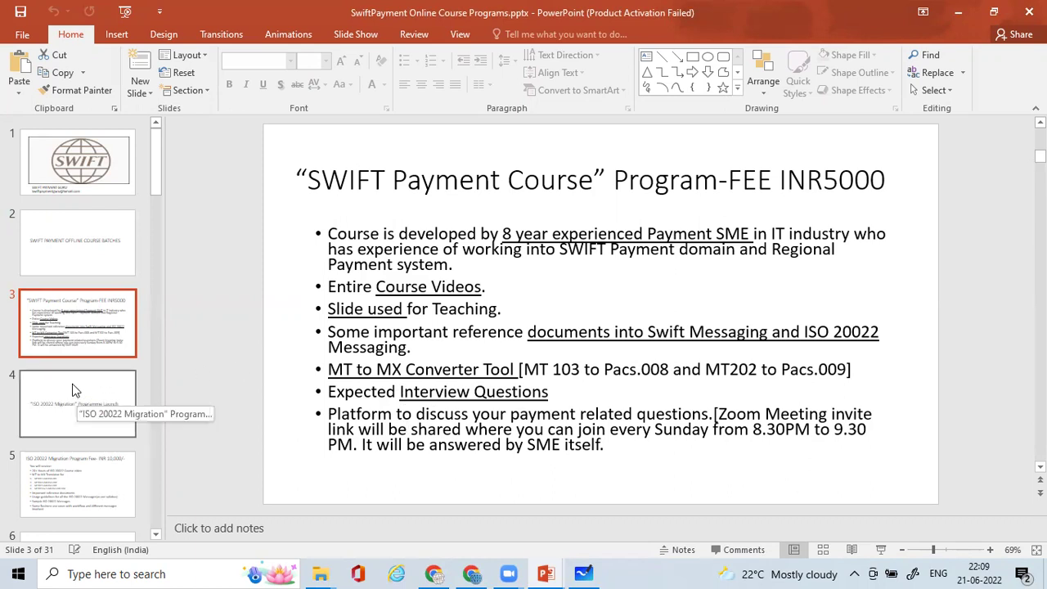
# Revisit slides 2 and 3, then go to slide 5, the ISO 20022 Migration Program INR 10,000 slide
pyautogui.click(83, 250)
pyautogui.click(90, 334)
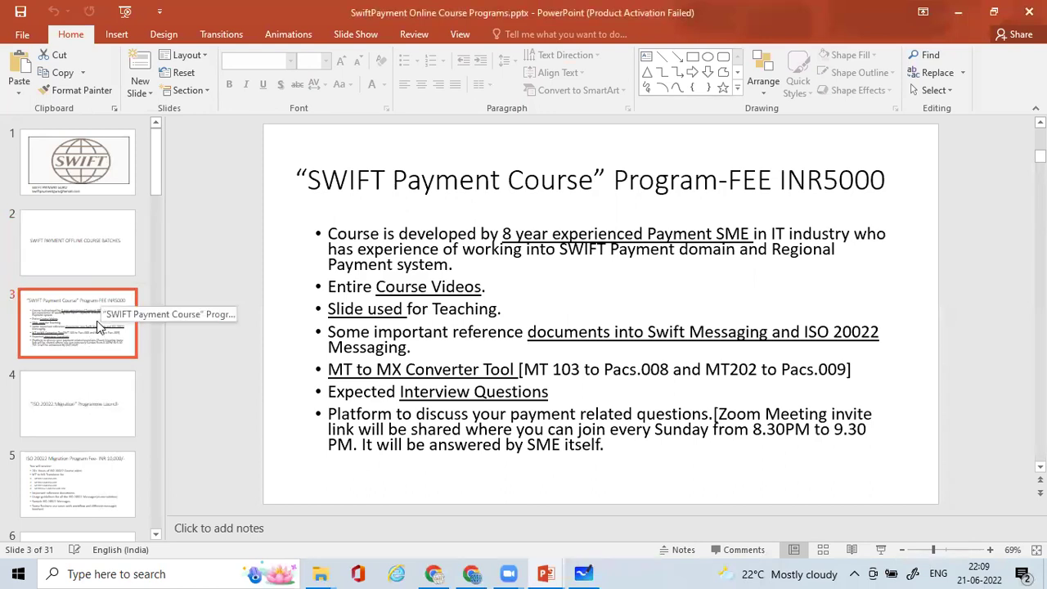
pyautogui.click(88, 479)
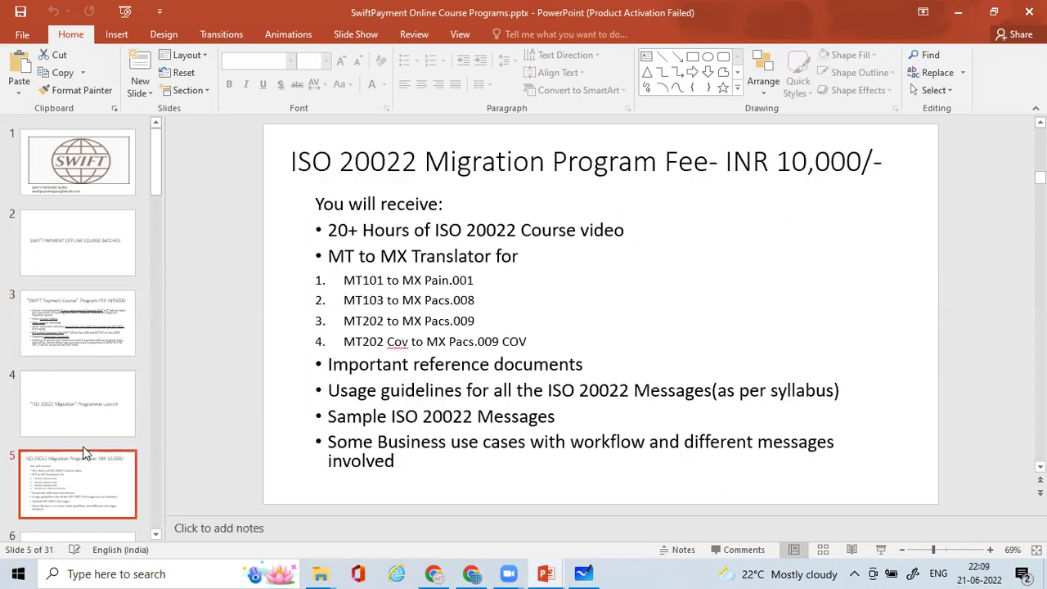